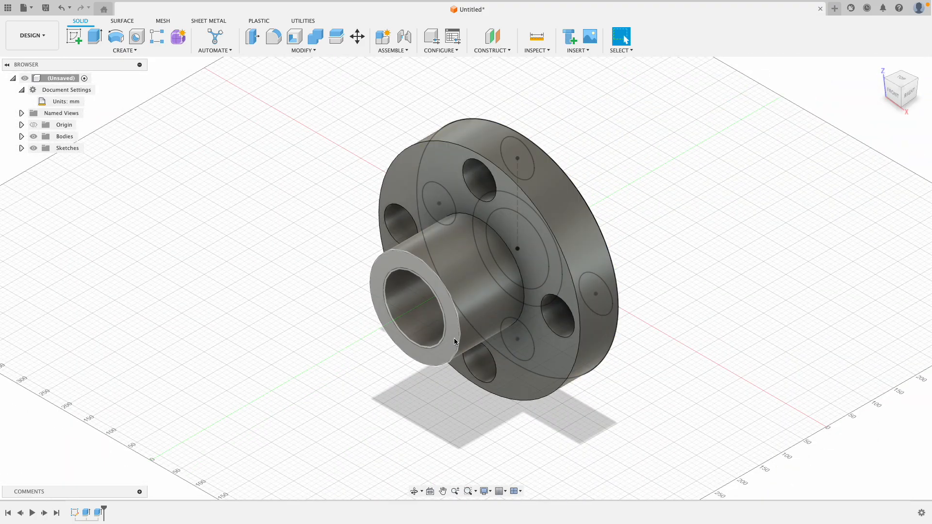
scroll(645, 423, "up", 5)
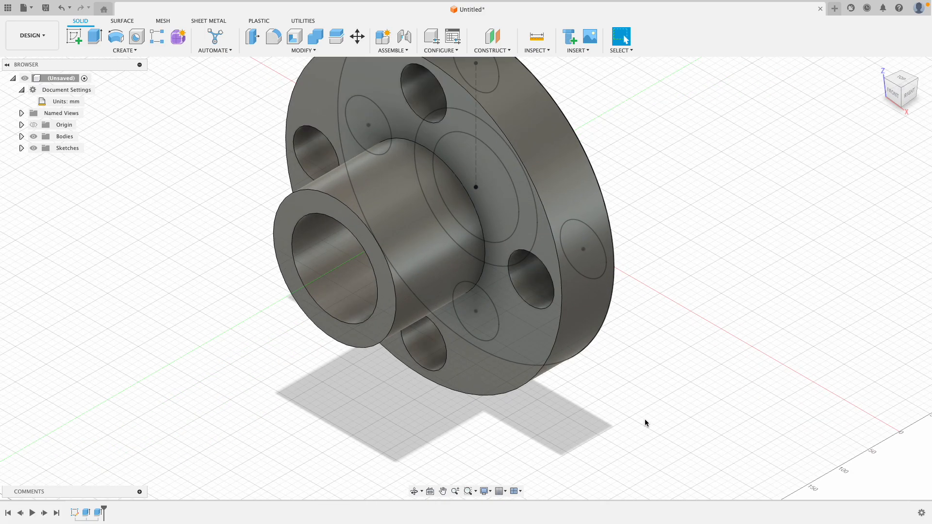
scroll(645, 422, "down", 3)
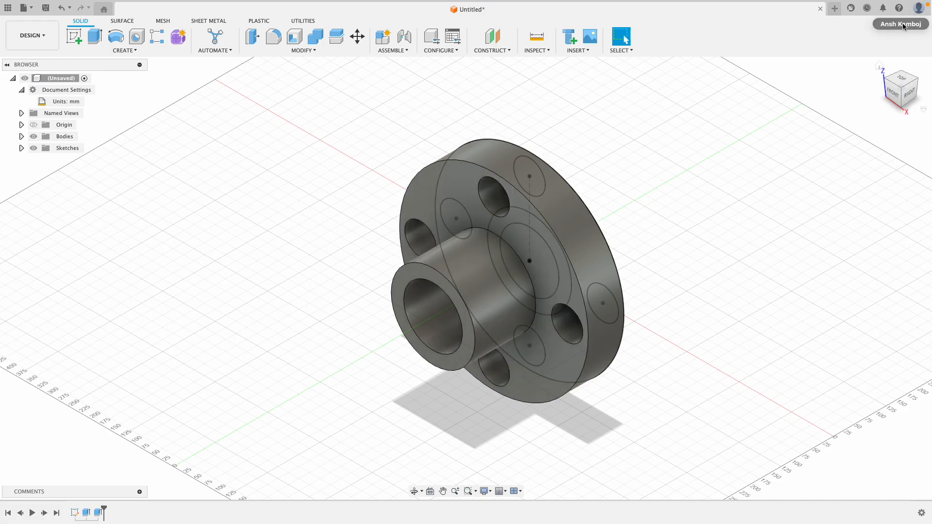
Create a new design and start a sketch on the vertical front (XZ) plane
left_click(836, 8)
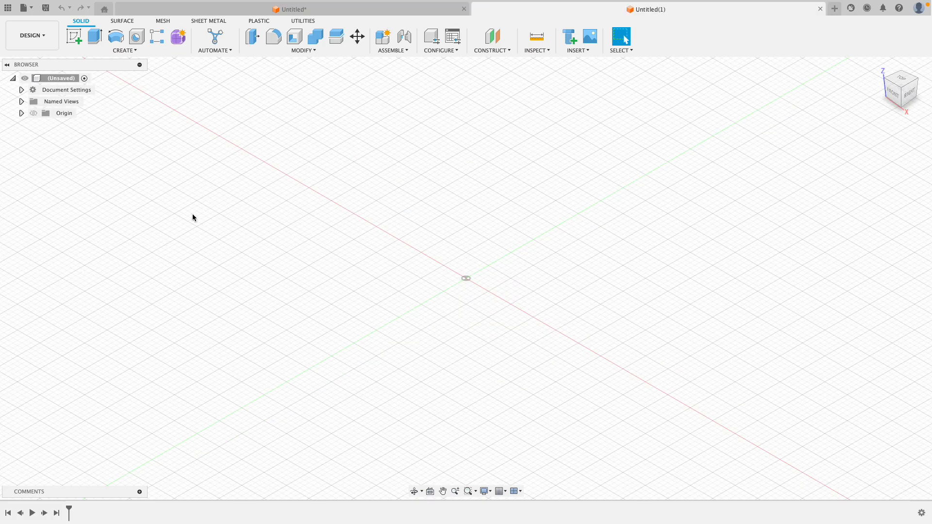
left_click(77, 34)
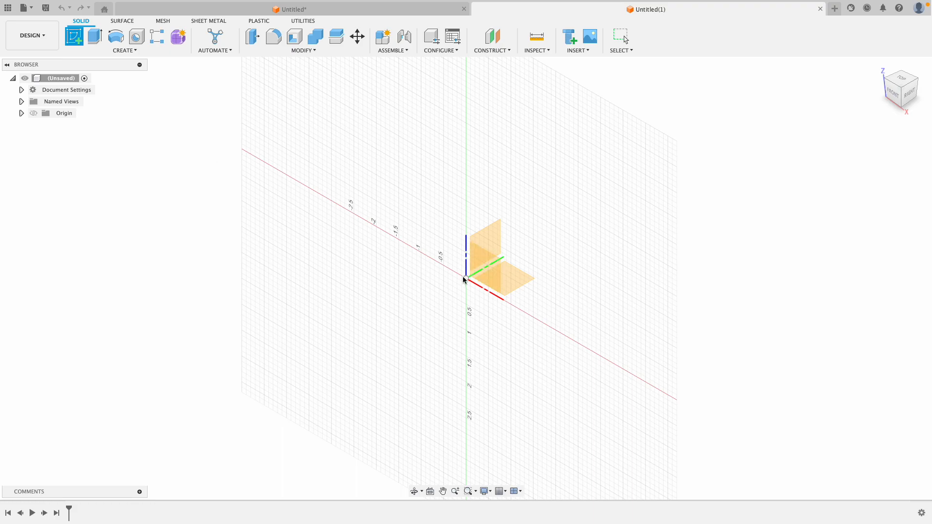
left_click(483, 273)
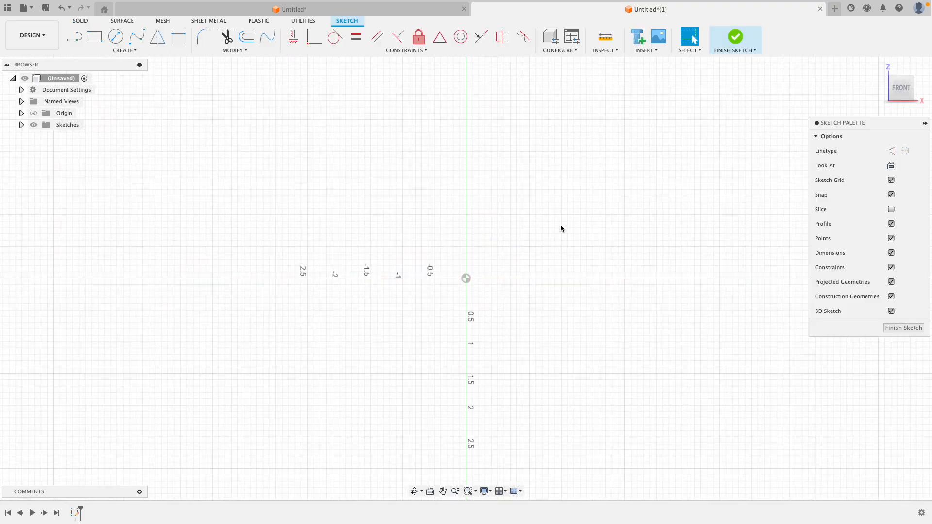
Change the document's active unit type to Millimeter
left_click(116, 42)
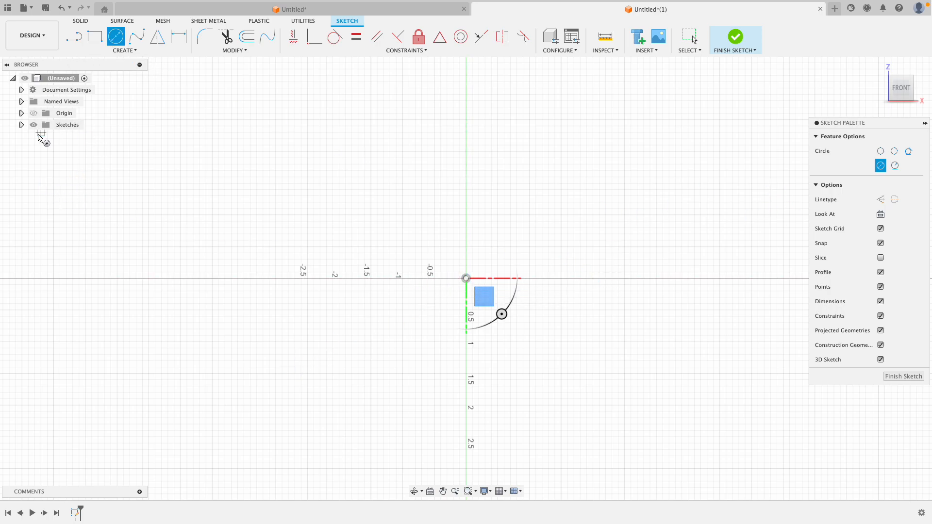
left_click(21, 90)
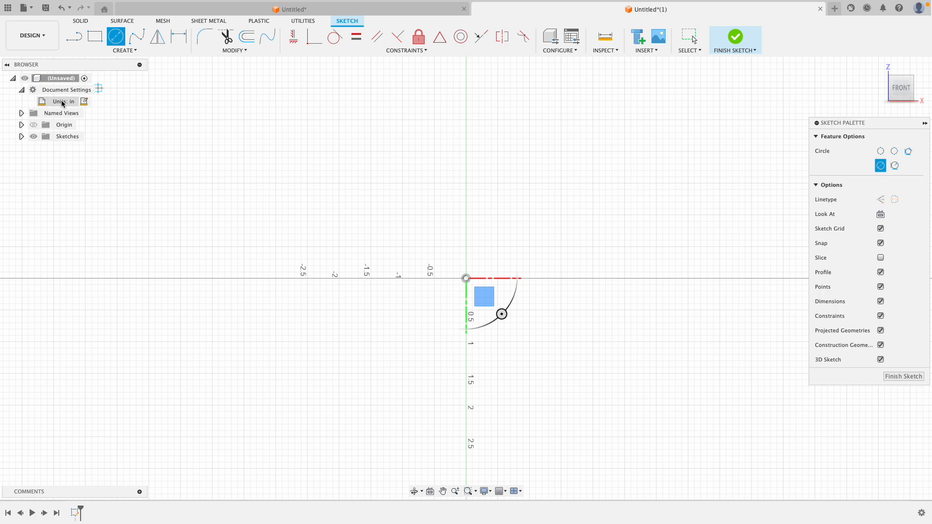
left_click(81, 104)
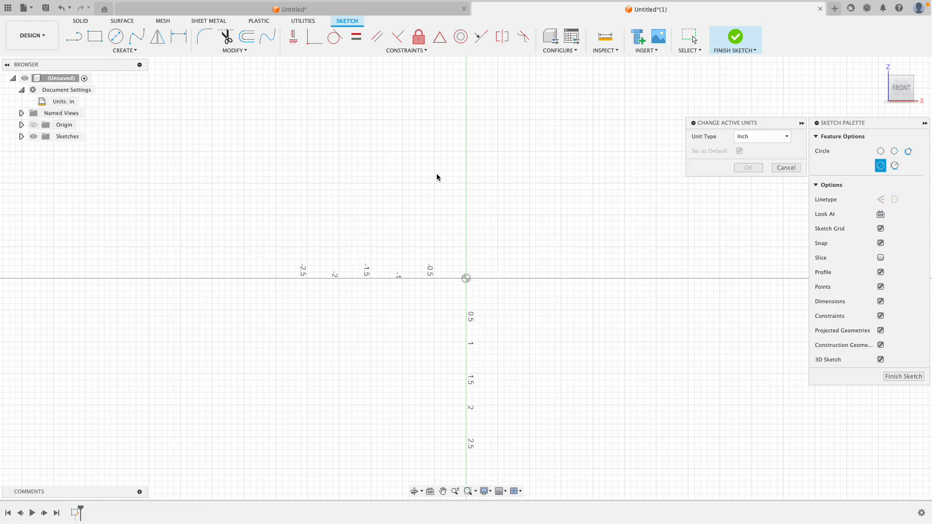
left_click(755, 137)
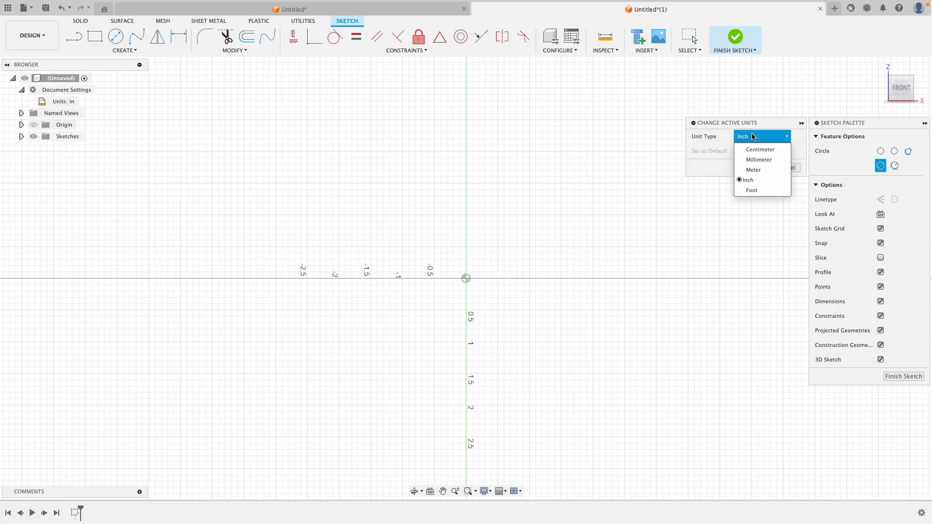
left_click(760, 160)
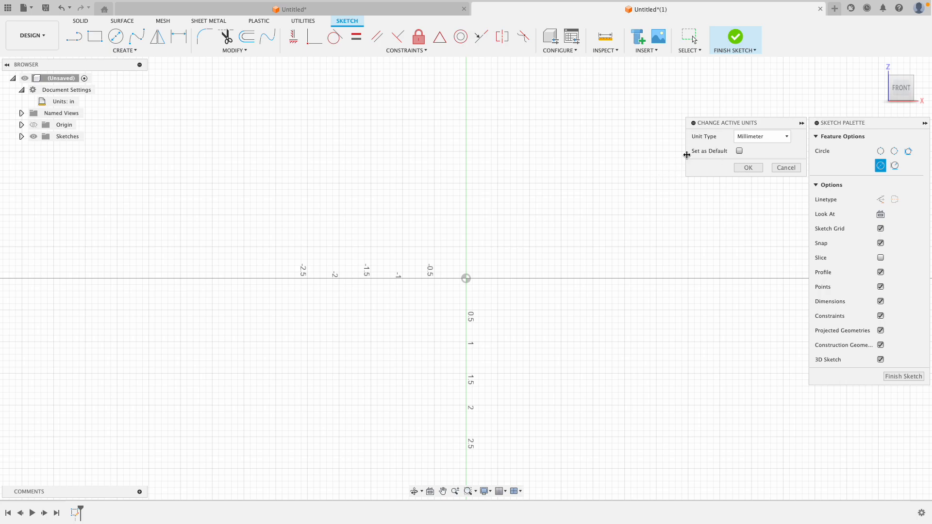
left_click(752, 168)
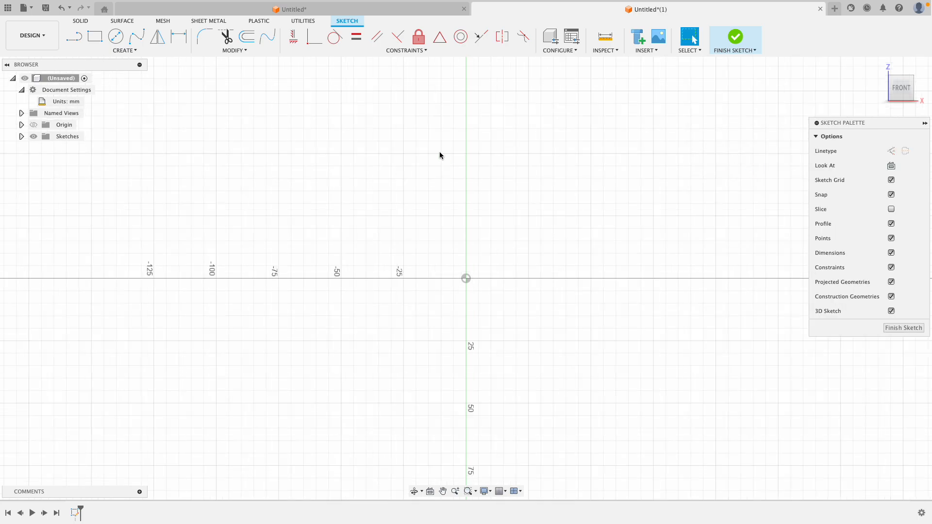
Sketch a 450 mm diameter circle centred on the origin for the flange's outer edge
left_click(116, 36)
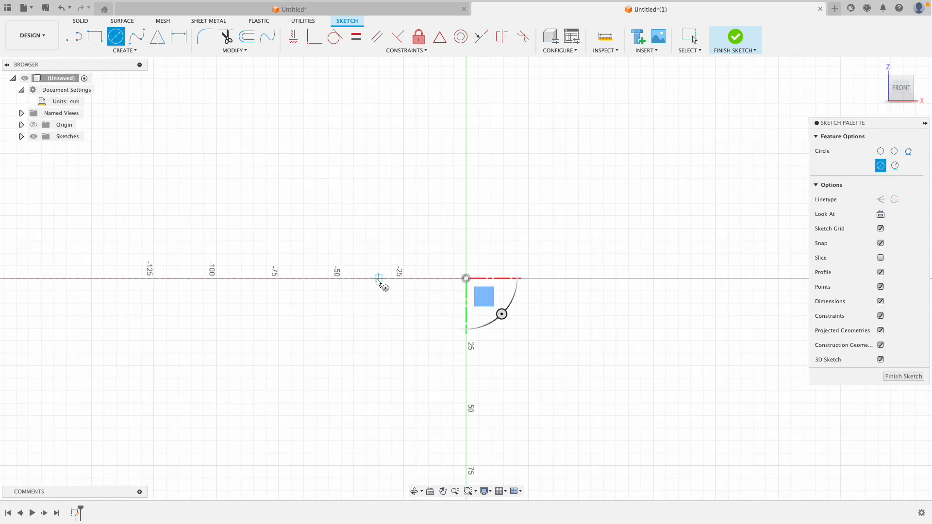
left_click(466, 278)
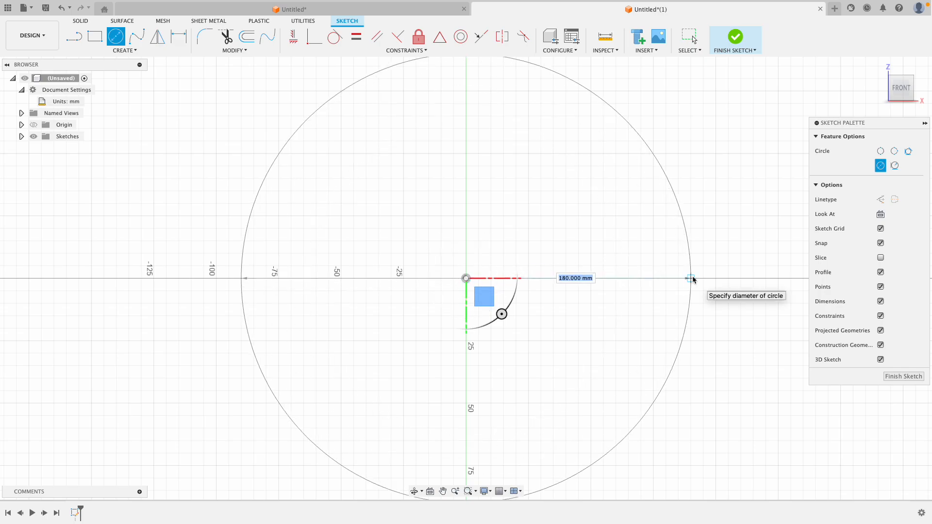
type("450")
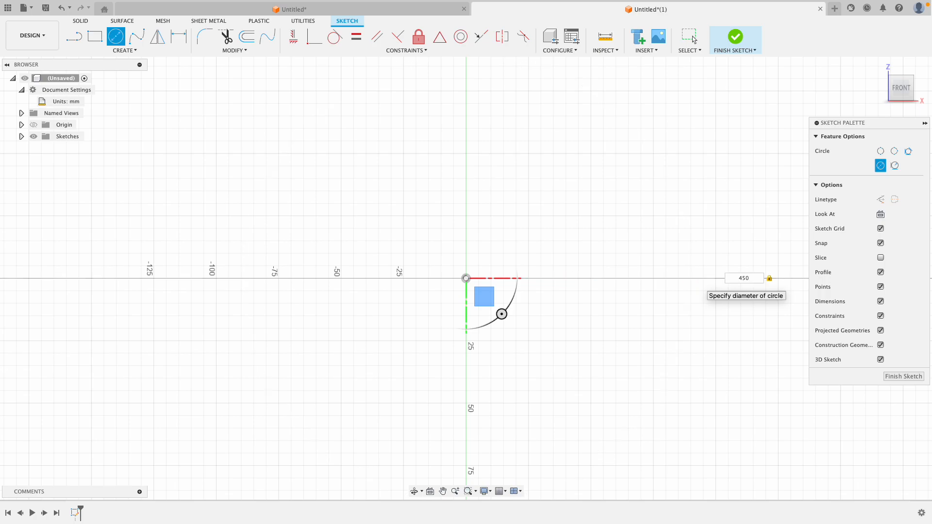
key("Return")
key("Escape")
Sketch a 200 mm diameter circle centred on the origin, inside the outer circle
scroll(582, 284, "down", 5)
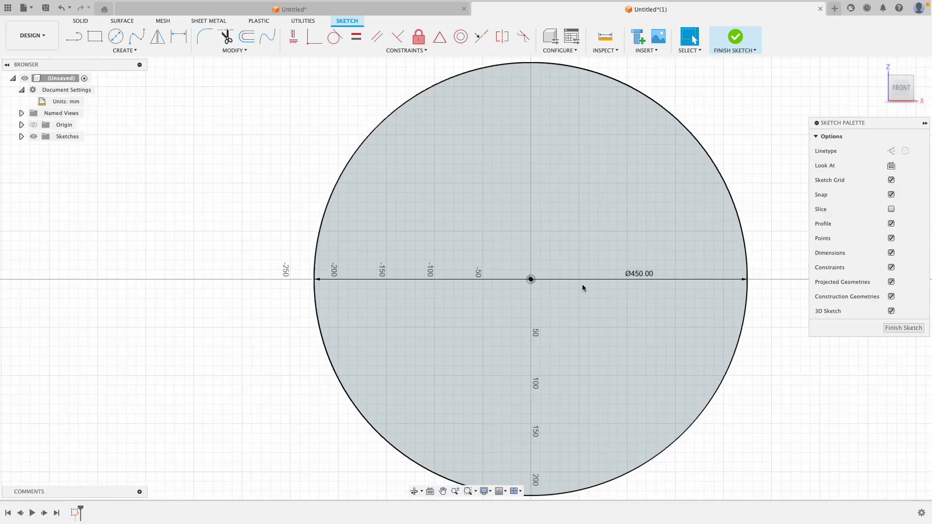
scroll(748, 317, "up", 2)
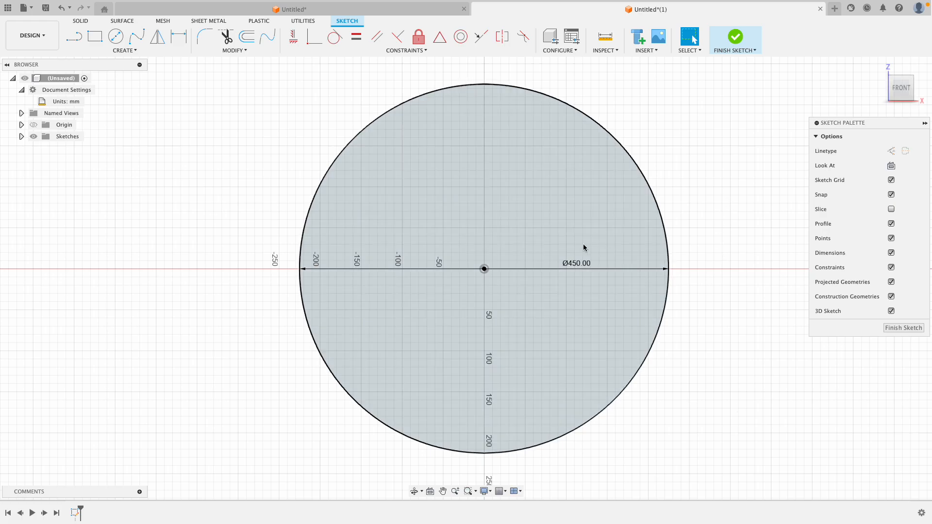
left_click(116, 37)
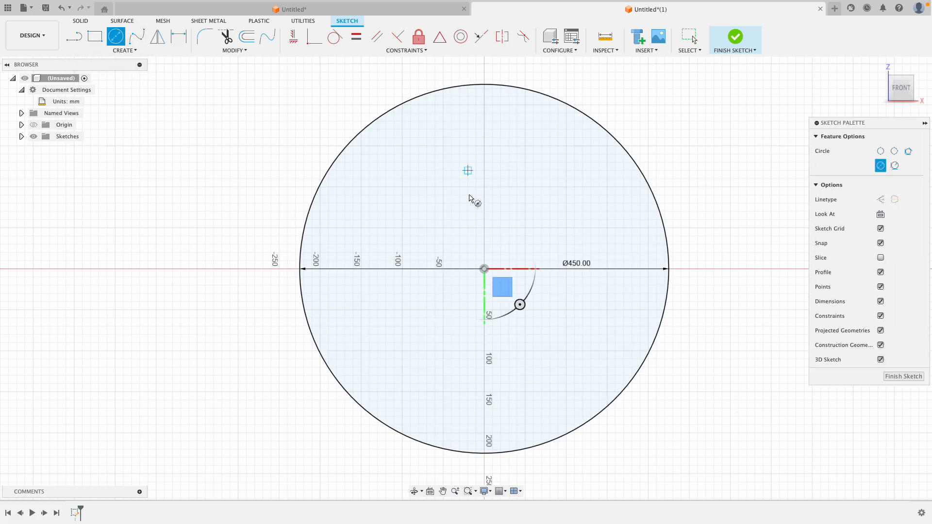
left_click(484, 269)
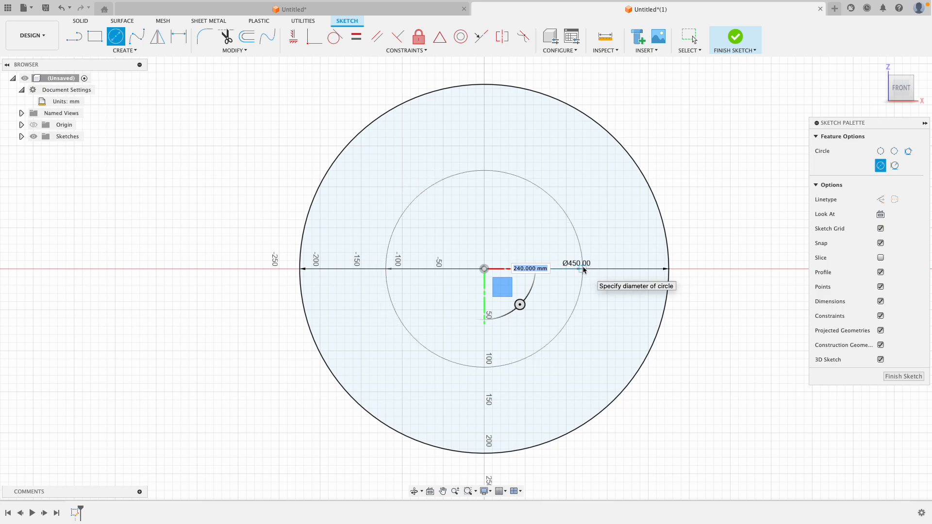
type("200")
key("Tab")
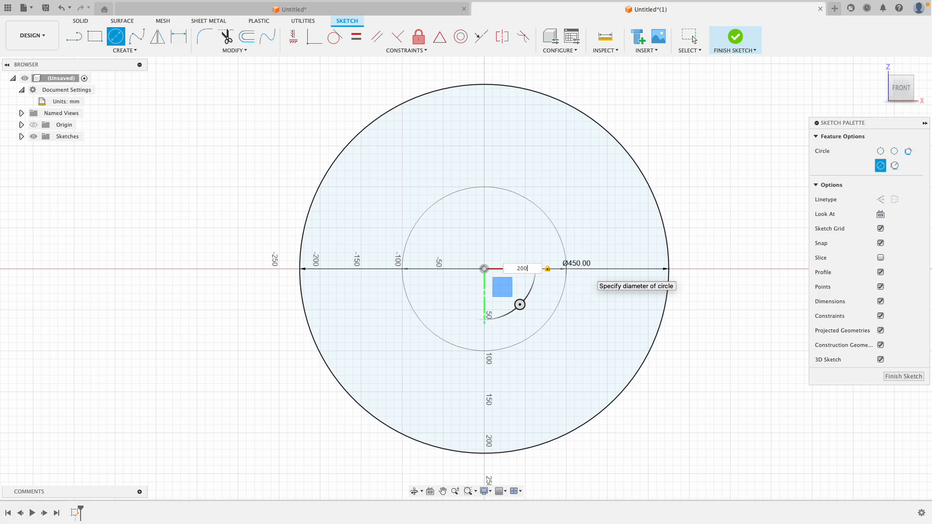
key("Return")
key("Escape")
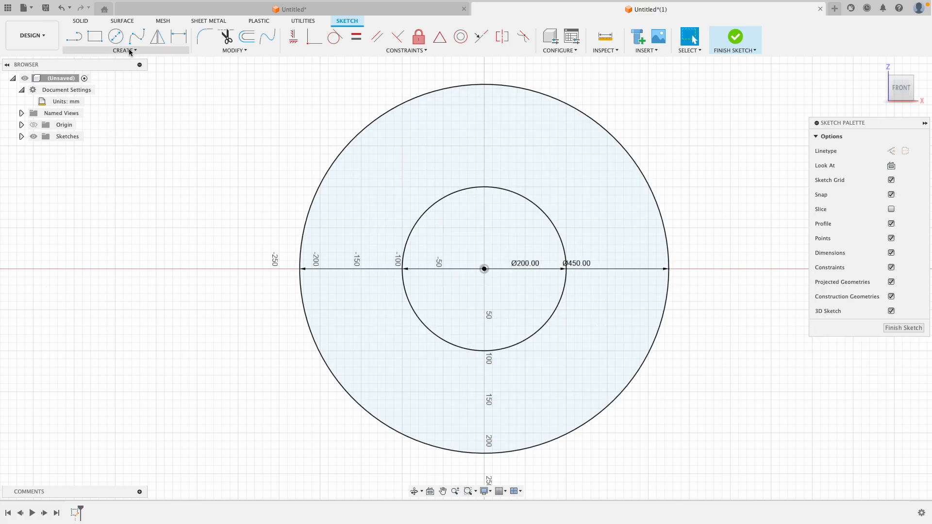
Add a 140 mm diameter circle concentric with the other two, centred on the origin
left_click(115, 34)
left_click(484, 268)
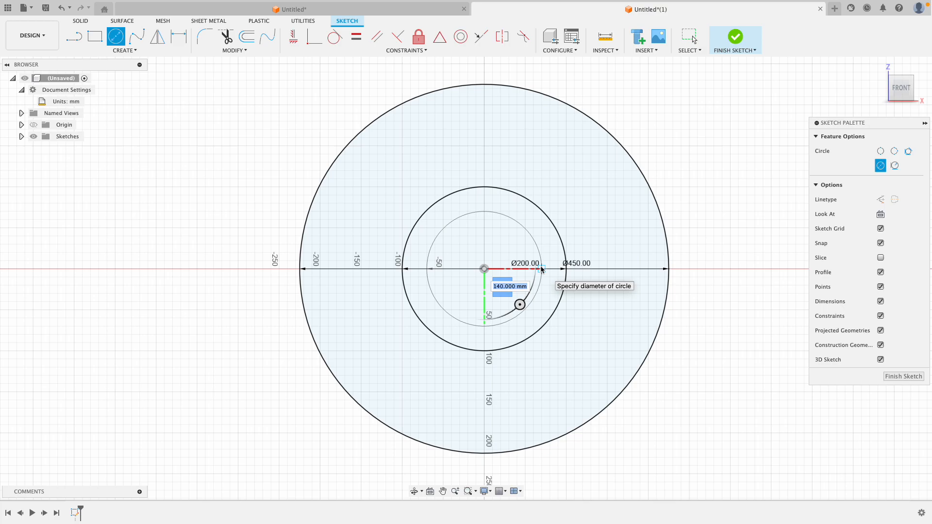
type("140")
key("Return")
key("Escape")
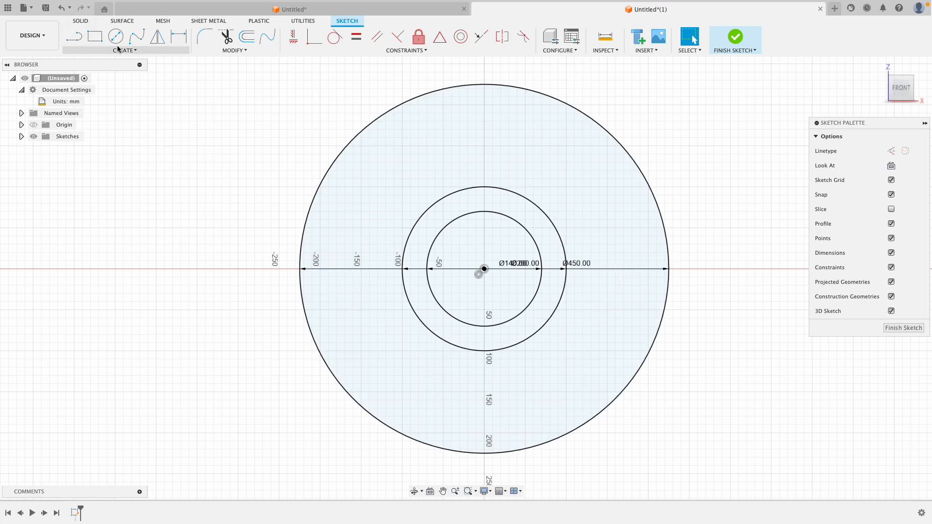
Draw a 175 mm vertical construction line upward from the origin
left_click(74, 36)
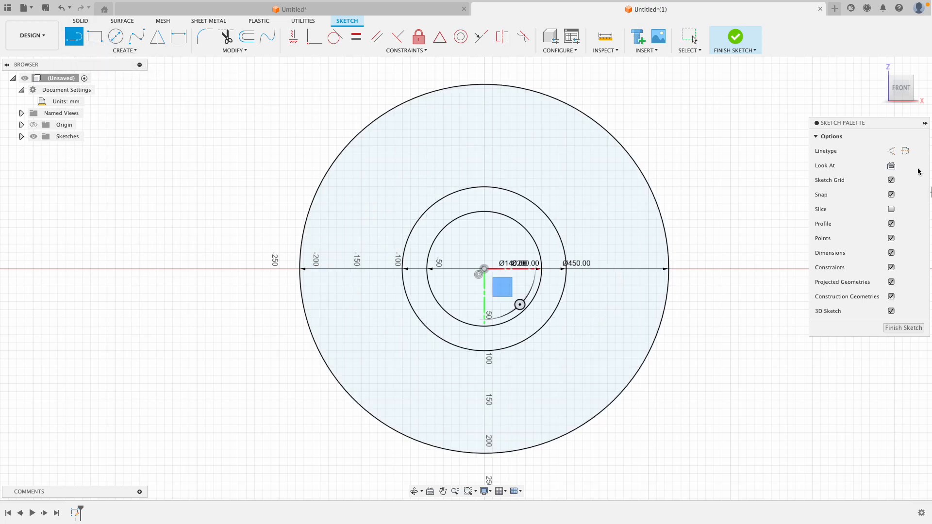
left_click(893, 151)
left_click(490, 269)
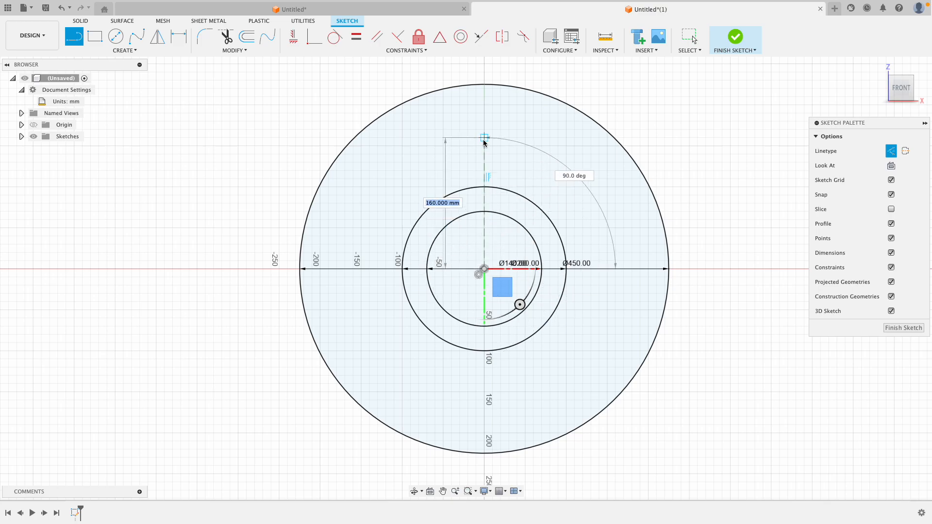
type("175")
key("Tab")
key("Return")
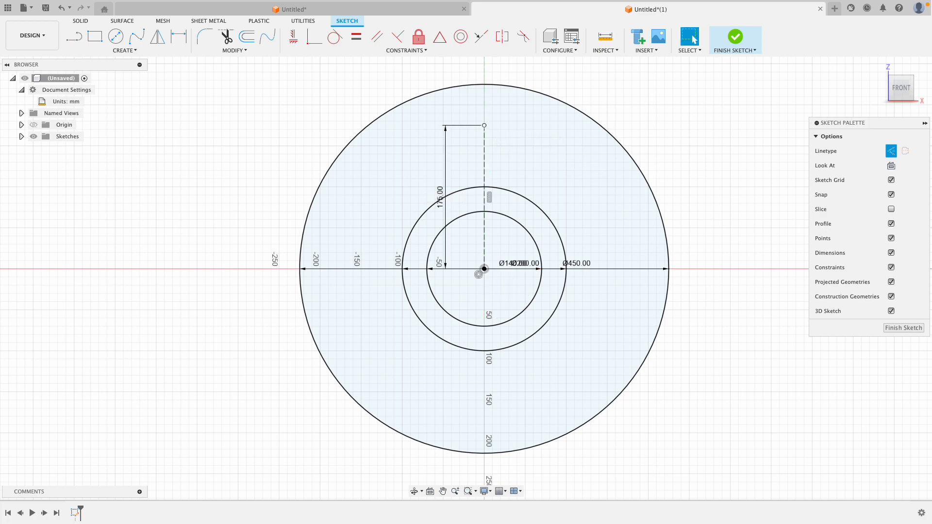
key("Escape")
Draw a 75 mm diameter circle with normal linetype centred on the upper end of the construction line
left_click(116, 36)
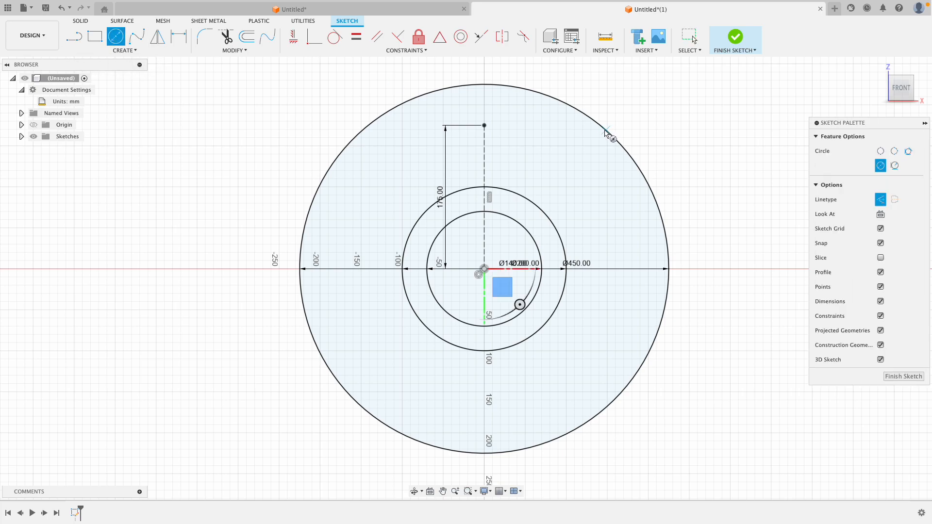
left_click(885, 201)
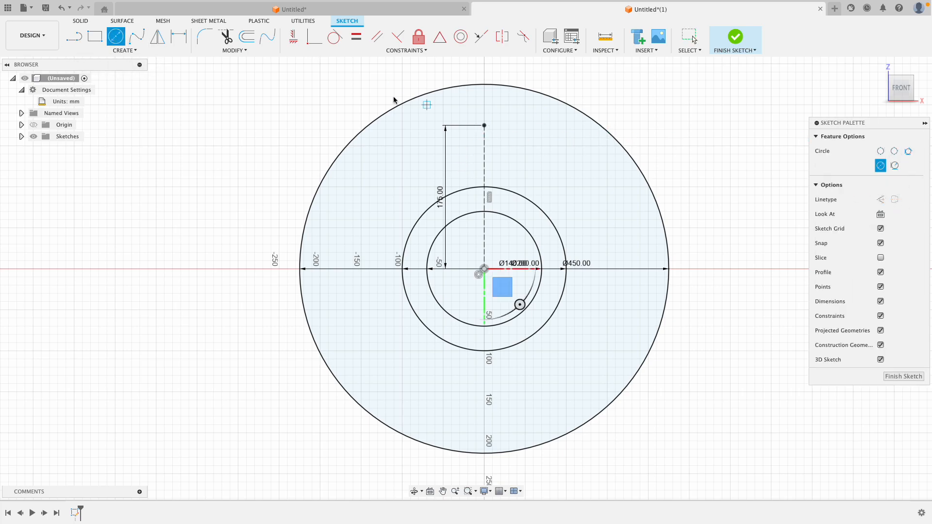
left_click(484, 125)
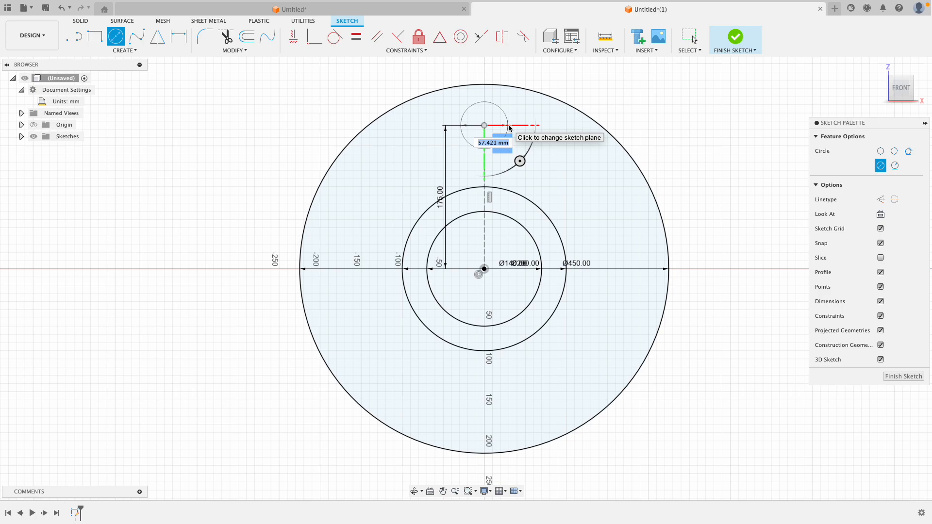
type("75")
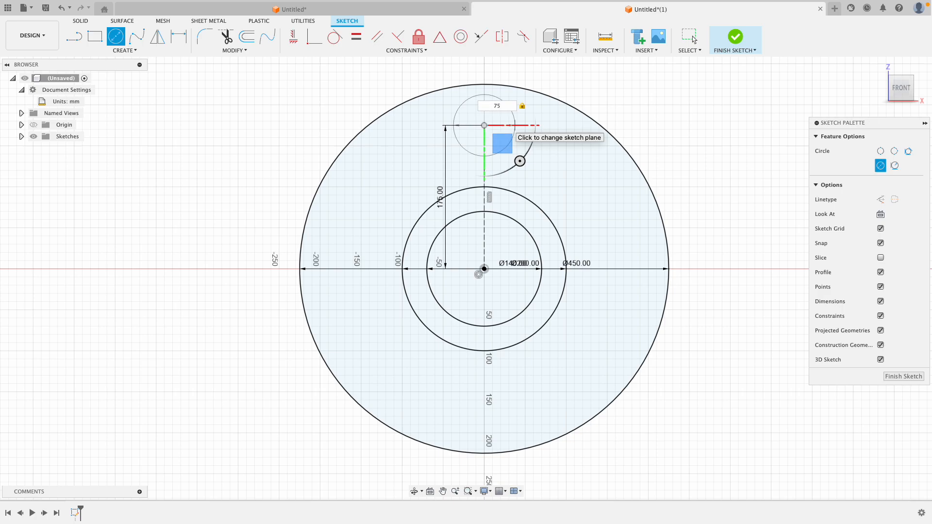
key("Return")
left_click(693, 39)
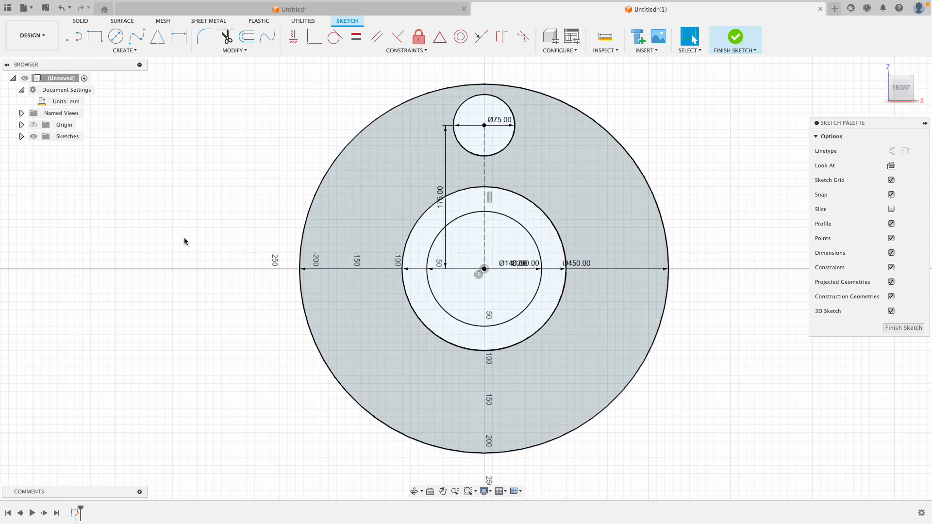
Create a full circular pattern of the 75 mm circle around the origin with a quantity of 4
left_click(154, 52)
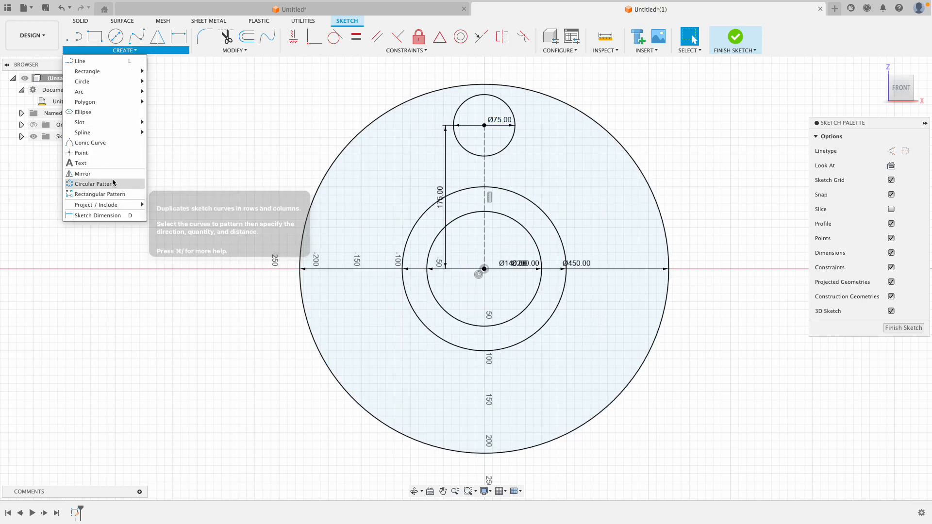
left_click(105, 187)
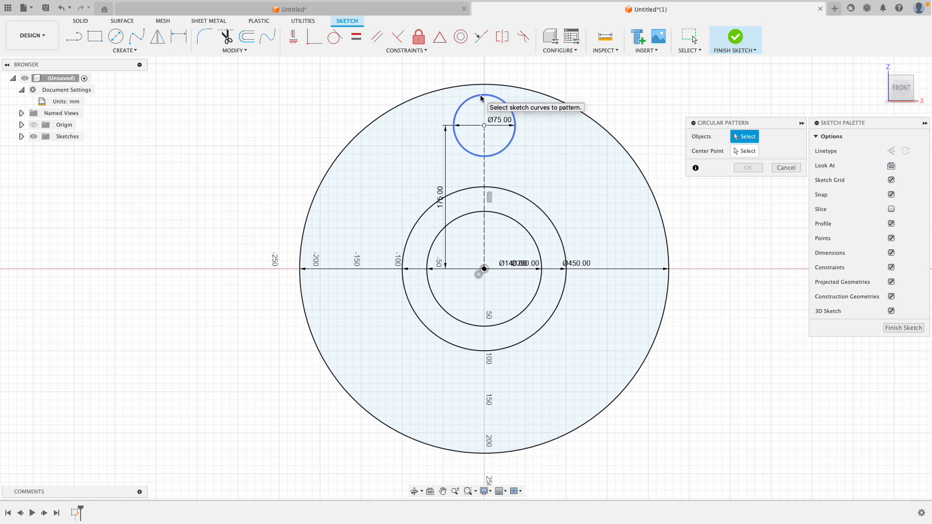
left_click(481, 99)
left_click(736, 150)
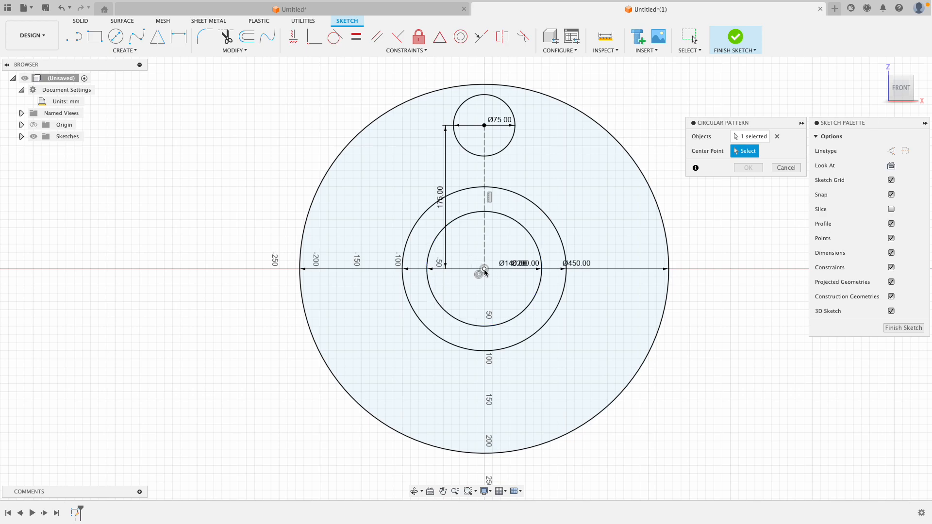
left_click(484, 269)
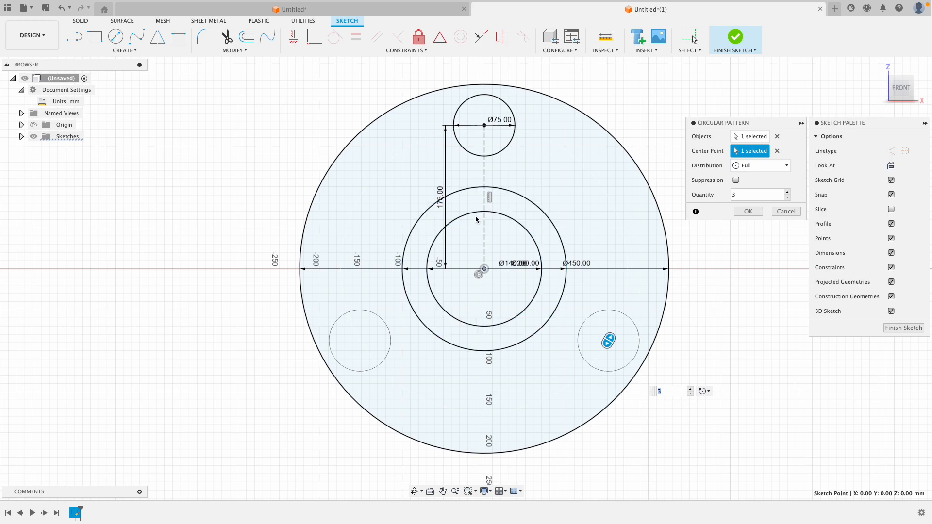
left_click(787, 191)
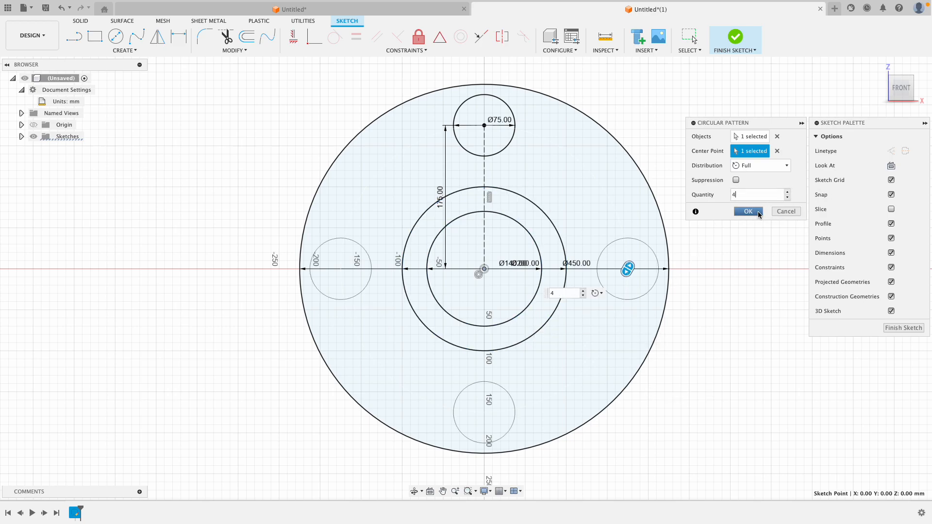
left_click(748, 212)
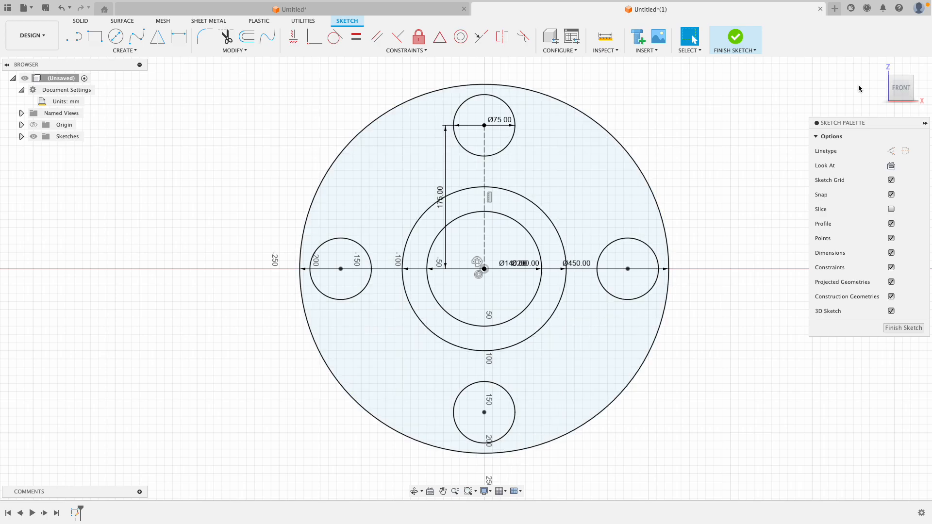
Extrude the outer ring profile with the four bolt holes by -85 mm as a new body
left_click(877, 68)
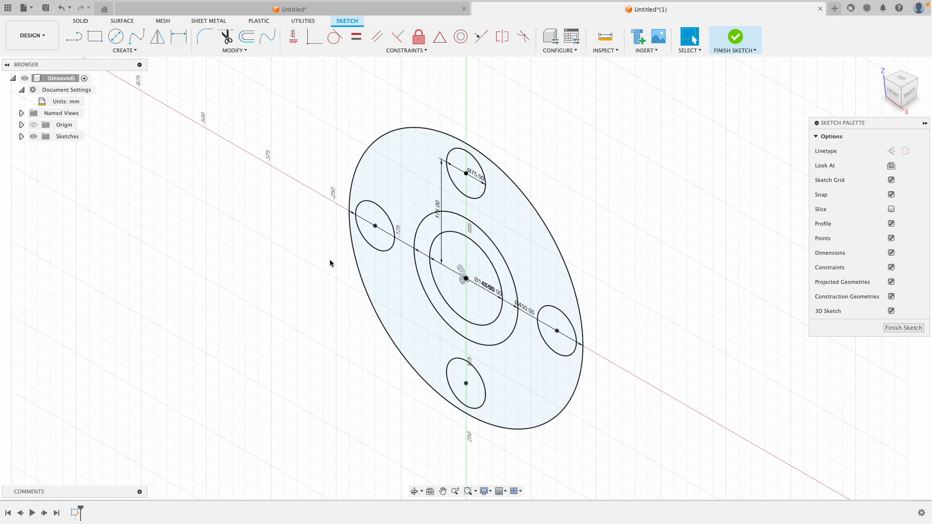
right_click(494, 213)
left_click(527, 197)
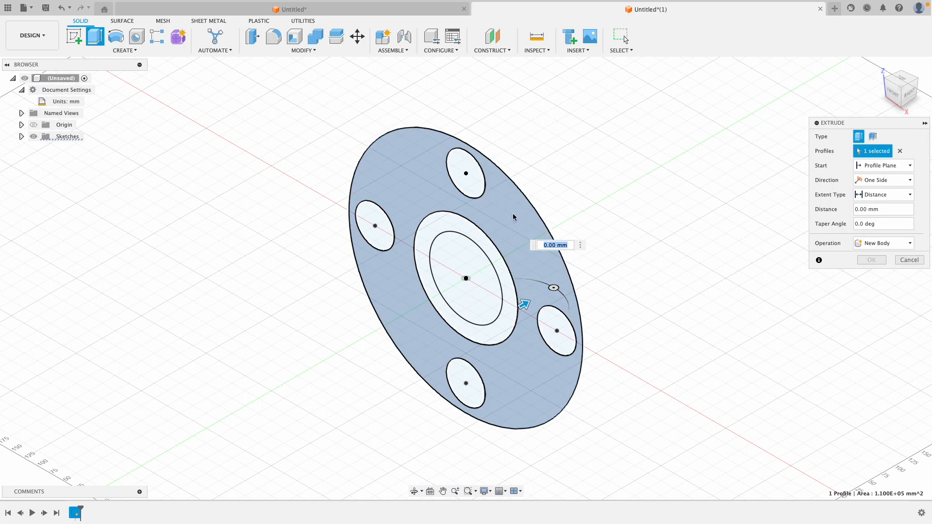
left_click_drag(524, 305, 464, 324)
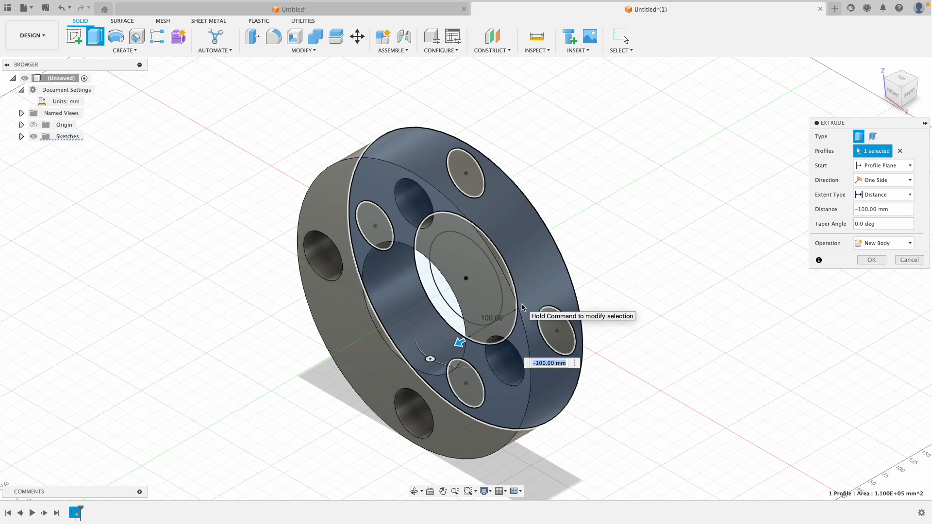
type("- 85")
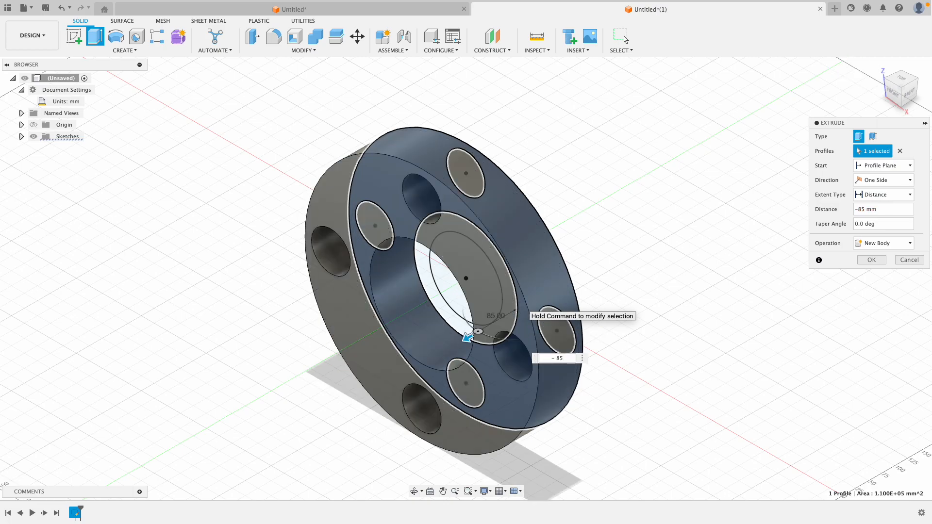
key("Return")
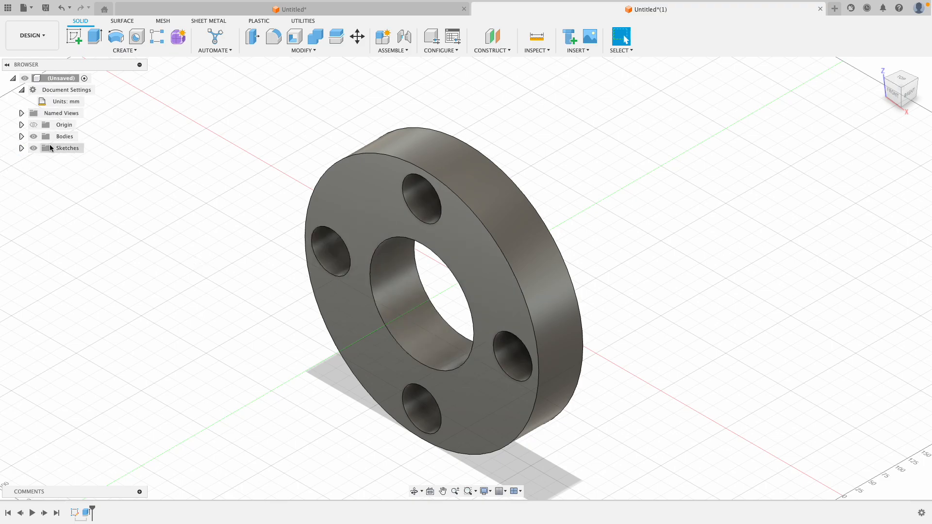
Show the flange sketch again and extrude the ring between the 140 mm and 200 mm circles by -230 mm, joined to the flange
left_click(22, 148)
left_click(42, 160)
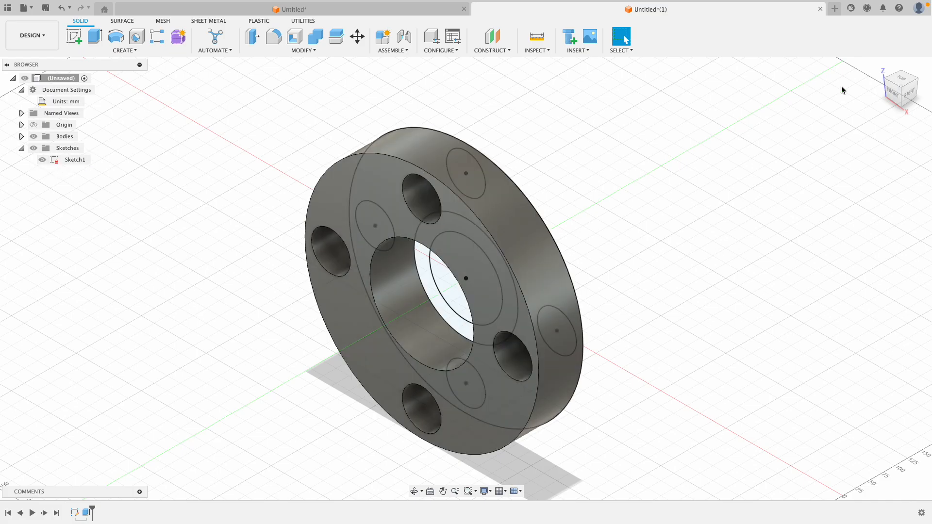
left_click_drag(907, 94, 915, 87)
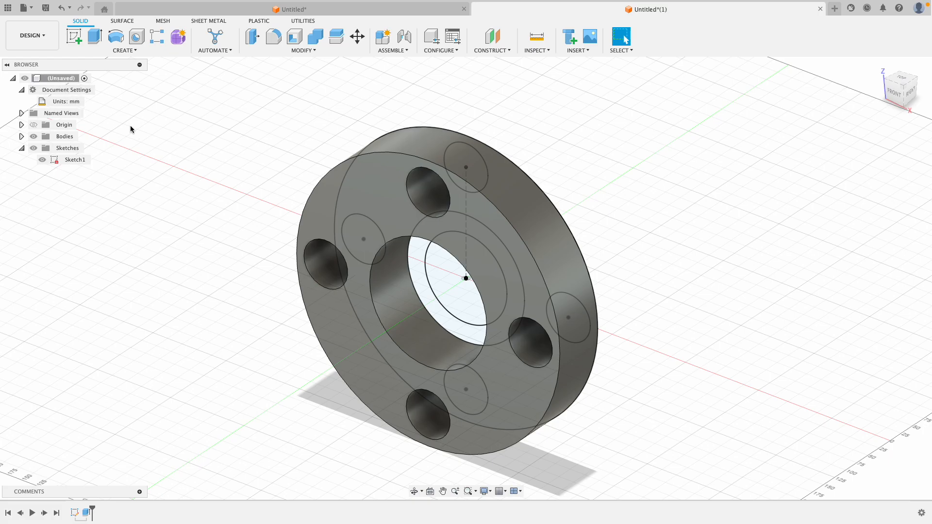
right_click(422, 275)
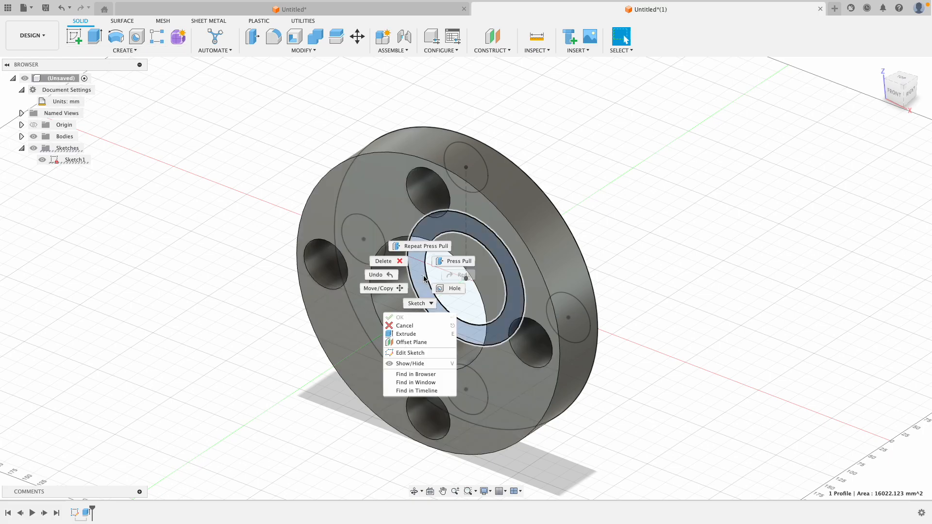
left_click(454, 260)
left_click_drag(512, 290, 436, 322)
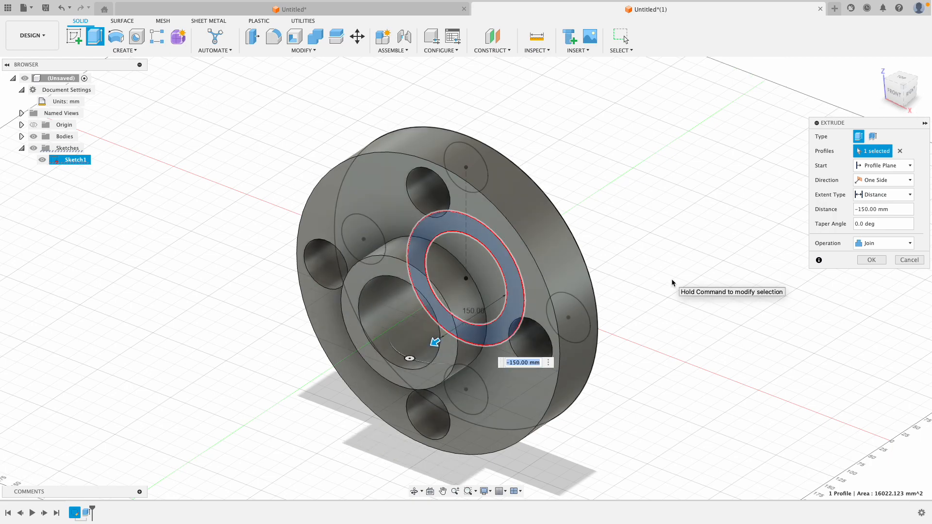
type("-230")
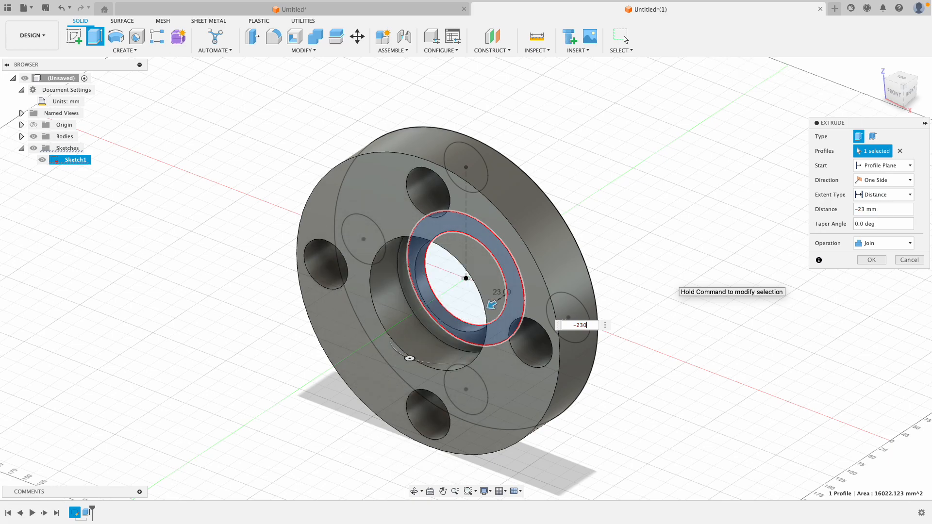
key("Return")
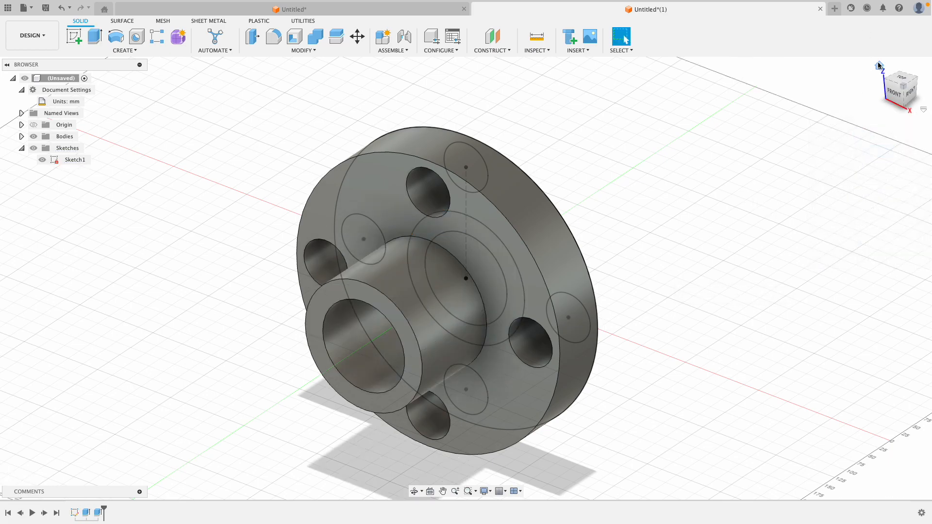
left_click(879, 65)
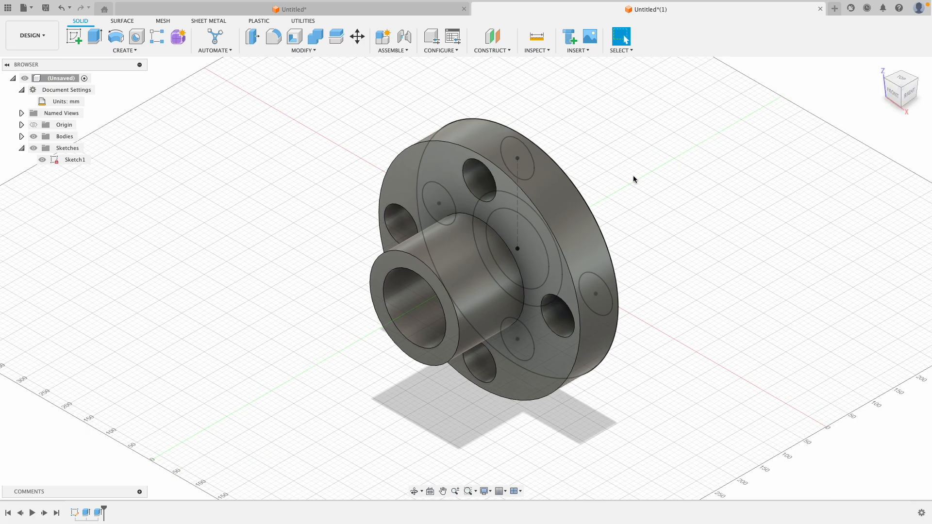